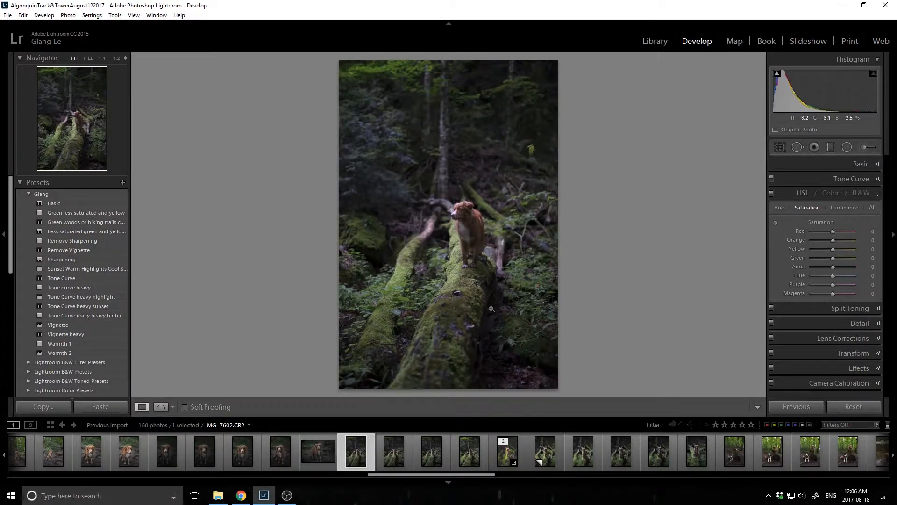
# Examine the dog in _MG_7602.CR2 up close and compare the photo with _MG_7606.CR2 and _MG_7603.CR2
pyautogui.click(464, 268)
pyautogui.click(430, 161)
pyautogui.click(467, 227)
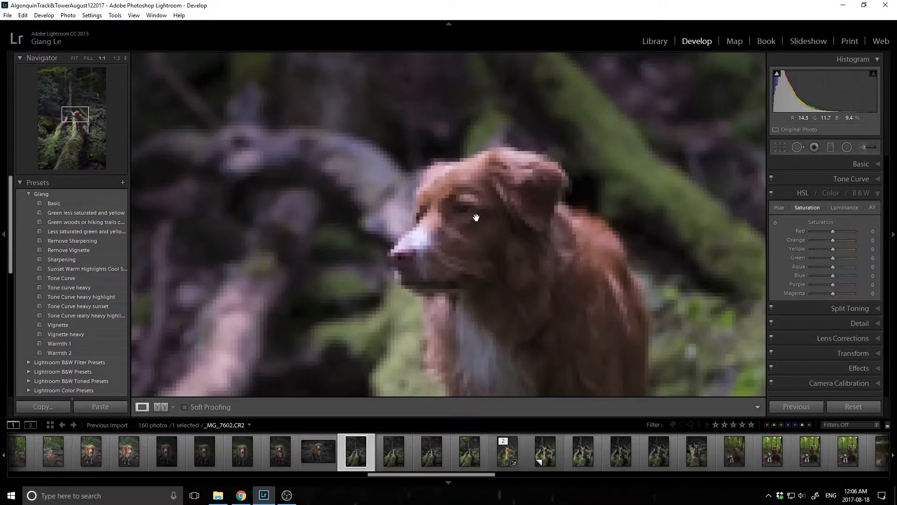
pyautogui.click(472, 214)
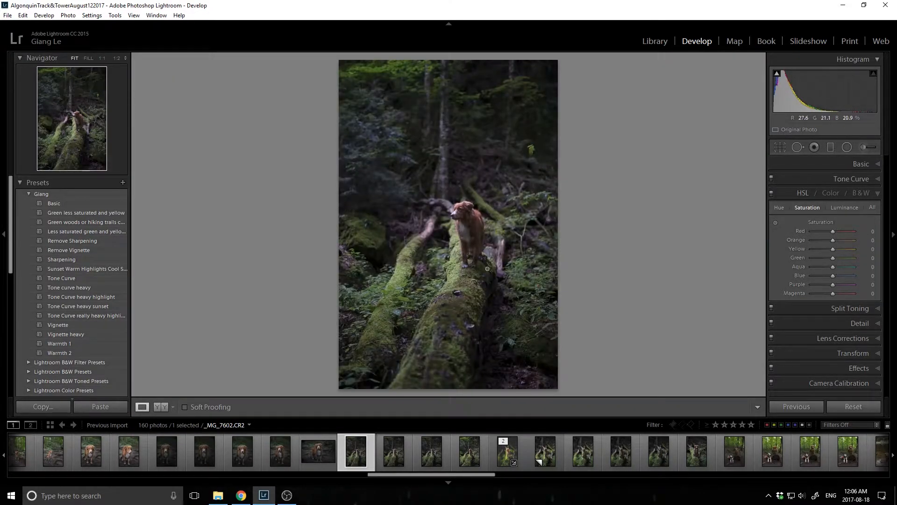
pyautogui.click(507, 451)
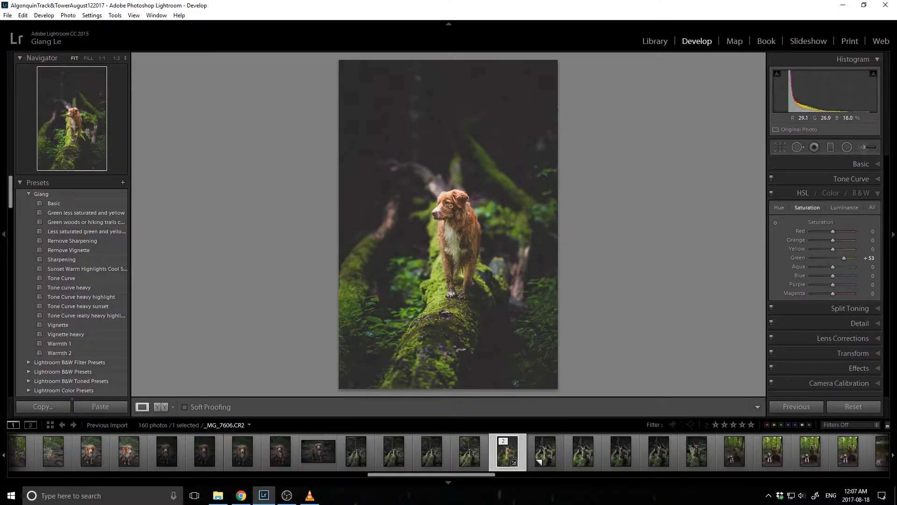
pyautogui.click(397, 458)
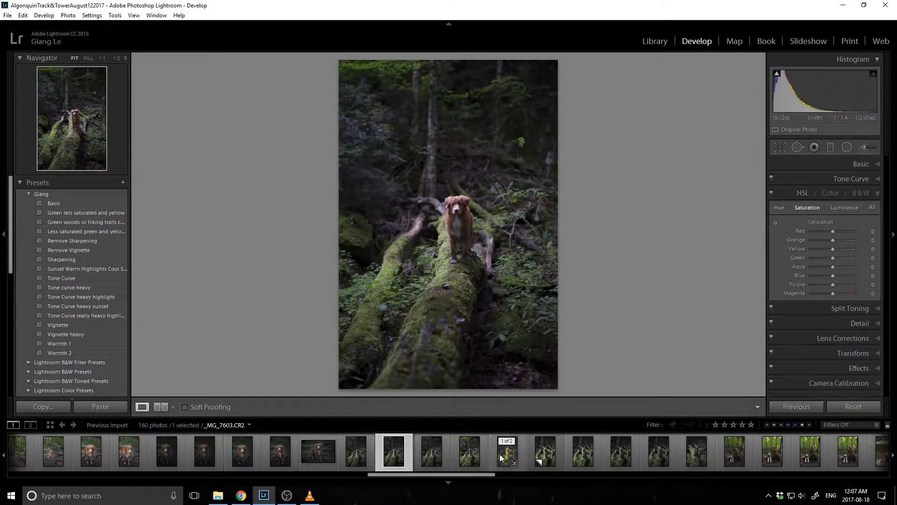
# Apply the Basic and Tone curve heavy presets to Copy 1 of _MG_7606.CR2 and set its Exposure to +0.24
pyautogui.click(544, 451)
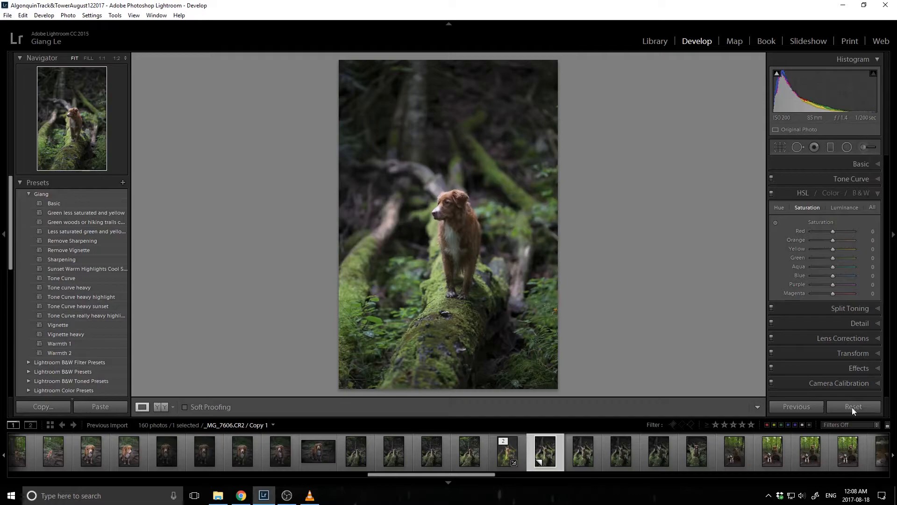
pyautogui.click(859, 166)
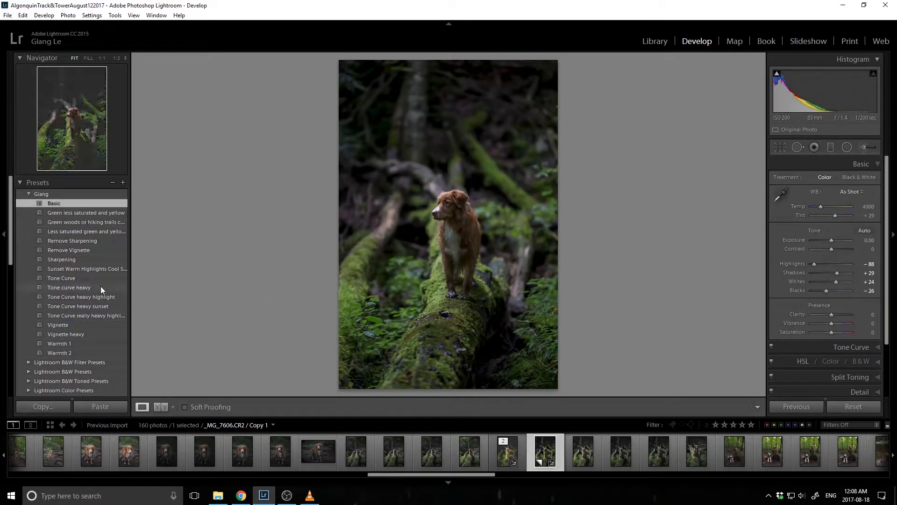
pyautogui.click(100, 287)
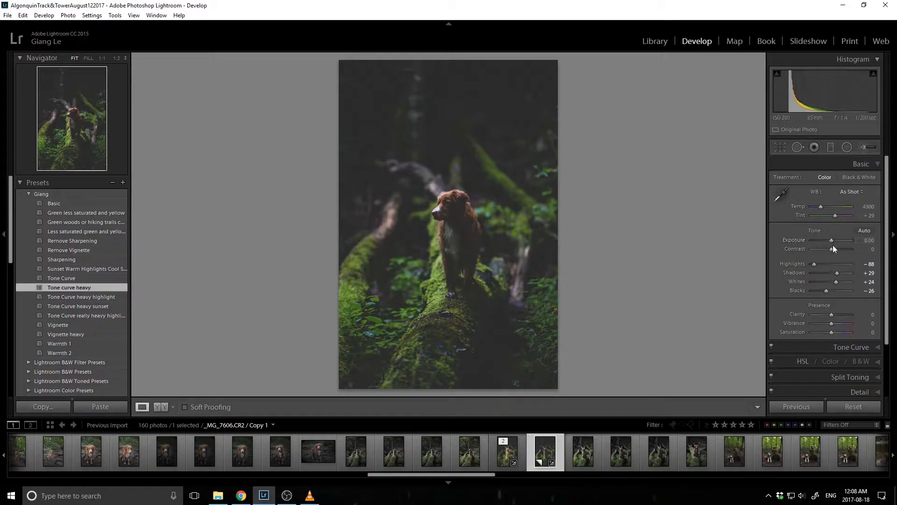
pyautogui.moveTo(832, 242); pyautogui.dragTo(834, 240)
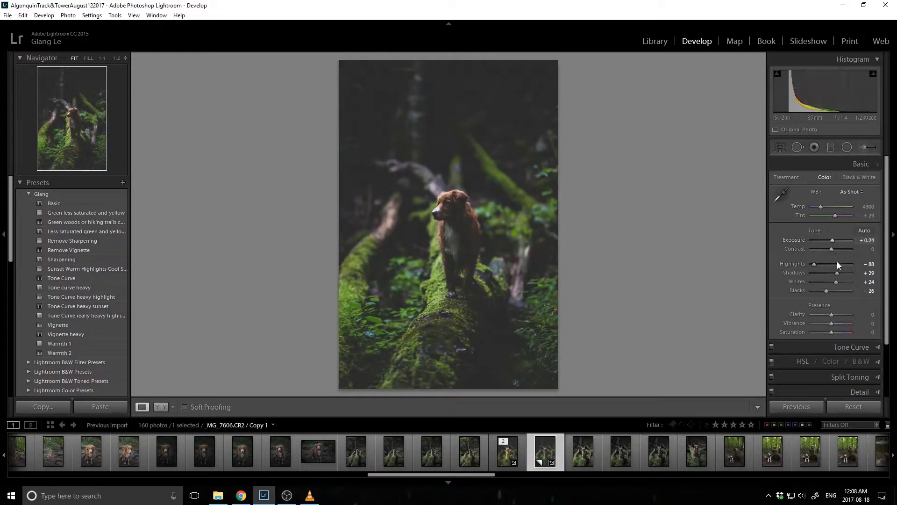
# Paint over the dog with an adjustment brush based on the Kal 1 preset, using Highlights −100 and Shadows 100, with the mask overlay shown
pyautogui.click(866, 146)
pyautogui.click(813, 180)
pyautogui.click(800, 415)
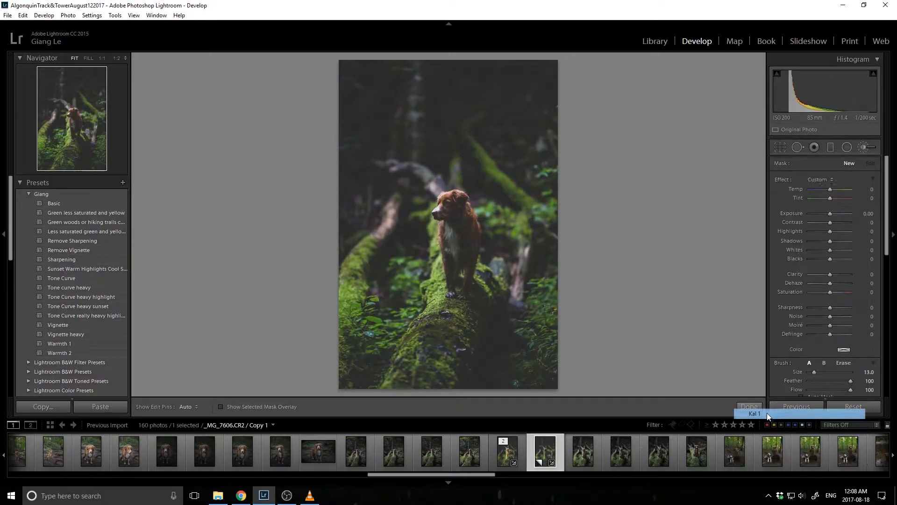
pyautogui.moveTo(823, 232); pyautogui.dragTo(851, 242)
pyautogui.scroll(-1, 466, 230)
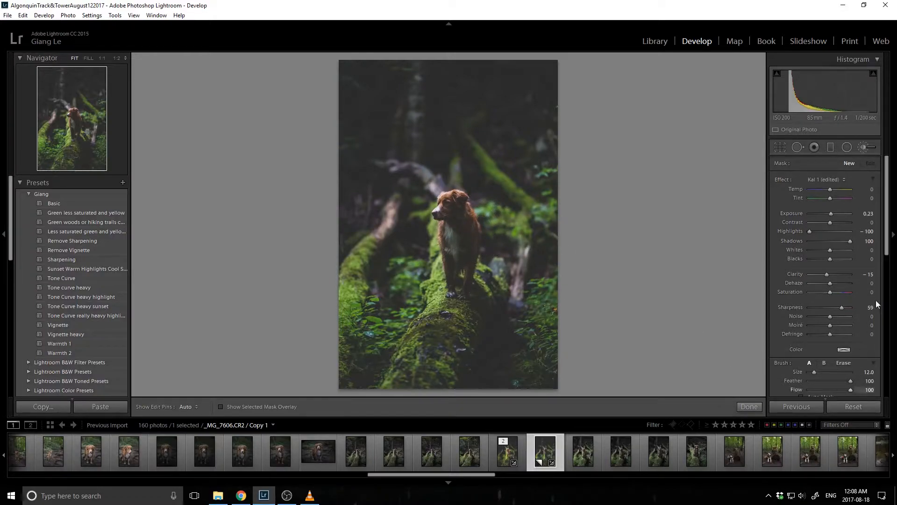
pyautogui.moveTo(887, 248); pyautogui.dragTo(887, 258)
pyautogui.scroll(-2, 461, 235)
pyautogui.moveTo(460, 236)
pyautogui.mouseDown()
pyautogui.moveTo(452, 211)
pyautogui.moveTo(460, 260)
pyautogui.mouseUp()
pyautogui.press('o')
pyautogui.press('h')
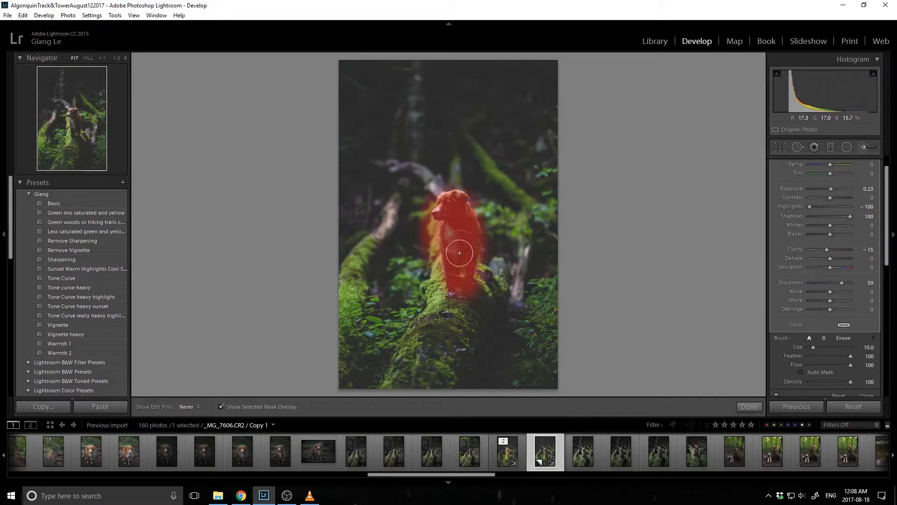
pyautogui.moveTo(453, 208); pyautogui.dragTo(454, 289)
# Erase the mask spill around the dog with Auto Mask on, and set the brush adjustment's Exposure to 0.97
pyautogui.press('alt')
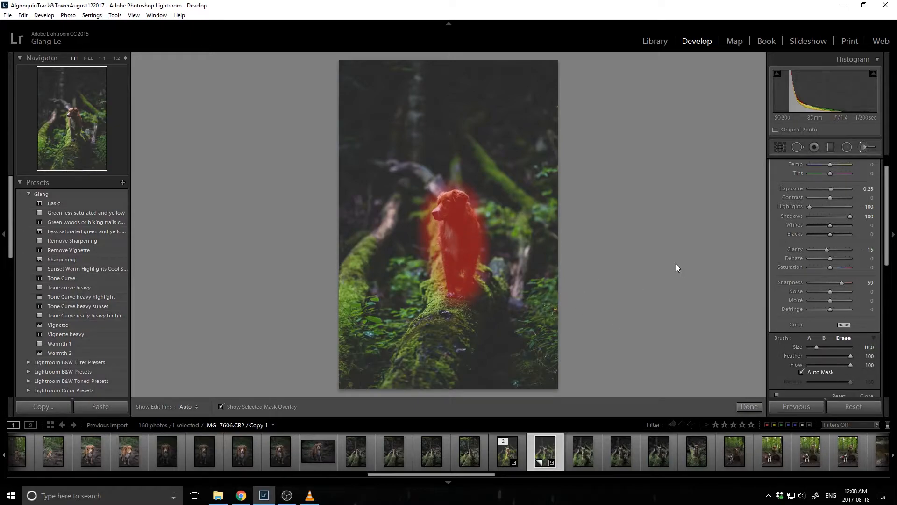
pyautogui.scroll(-5, 486, 194)
pyautogui.press('z')
pyautogui.scroll(8, 595, 152)
pyautogui.moveTo(579, 137)
pyautogui.mouseDown()
pyautogui.moveTo(580, 205)
pyautogui.moveTo(589, 211)
pyautogui.moveTo(584, 118)
pyautogui.moveTo(617, 175)
pyautogui.mouseUp()
pyautogui.press('z')
pyautogui.scroll(-5, 498, 225)
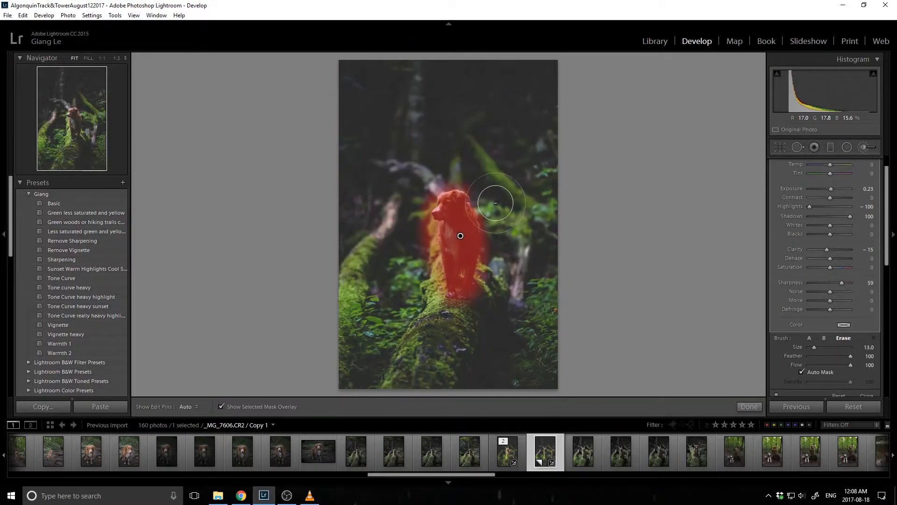
pyautogui.scroll(-2, 486, 210)
pyautogui.press('h')
pyautogui.moveTo(485, 213)
pyautogui.mouseDown()
pyautogui.moveTo(491, 243)
pyautogui.moveTo(477, 305)
pyautogui.moveTo(441, 314)
pyautogui.moveTo(423, 255)
pyautogui.moveTo(428, 275)
pyautogui.moveTo(420, 193)
pyautogui.moveTo(436, 176)
pyautogui.moveTo(427, 184)
pyautogui.moveTo(479, 178)
pyautogui.moveTo(436, 179)
pyautogui.moveTo(417, 222)
pyautogui.mouseUp()
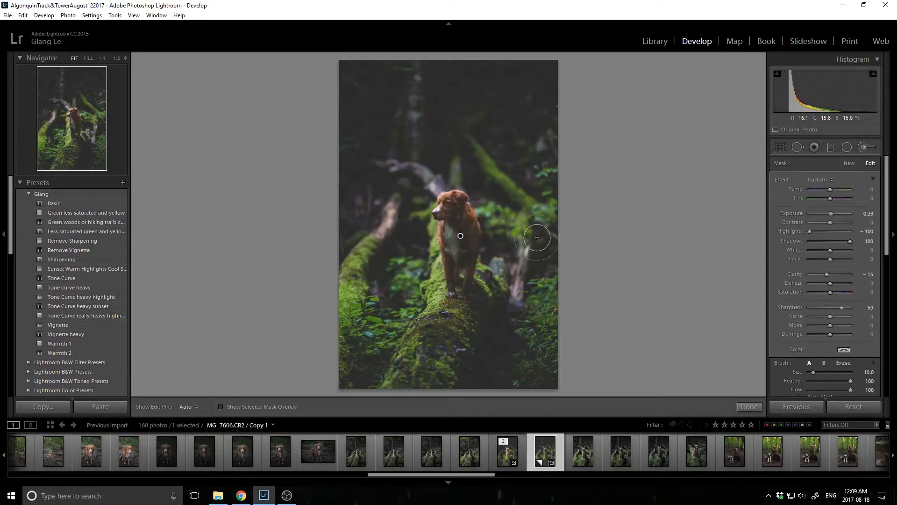
pyautogui.moveTo(829, 213); pyautogui.dragTo(835, 215)
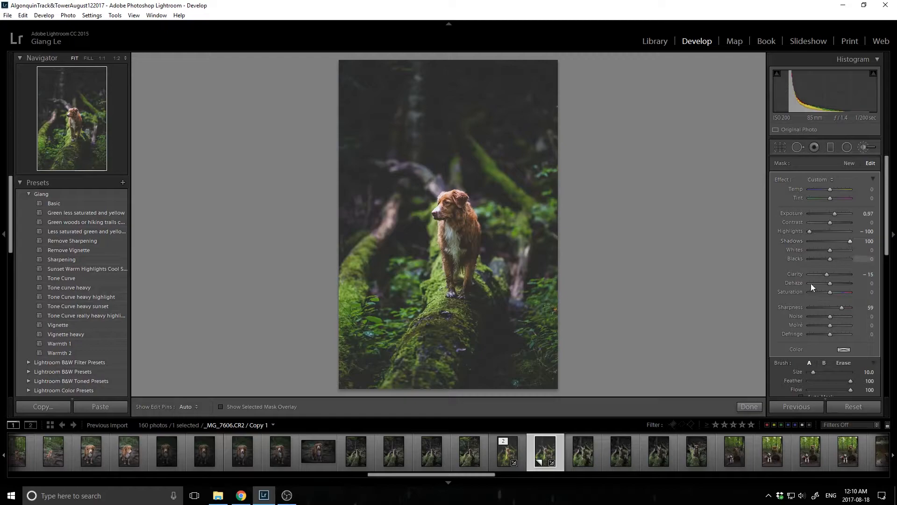
pyautogui.click(749, 407)
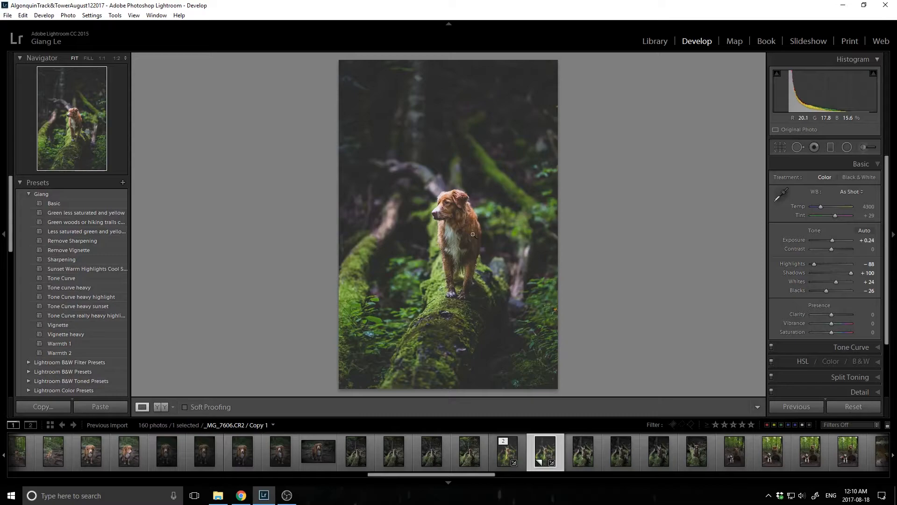
# Add a slanted graduated filter across the right side of the photo with its effects reset and Exposure set to −0.23
pyautogui.click(830, 147)
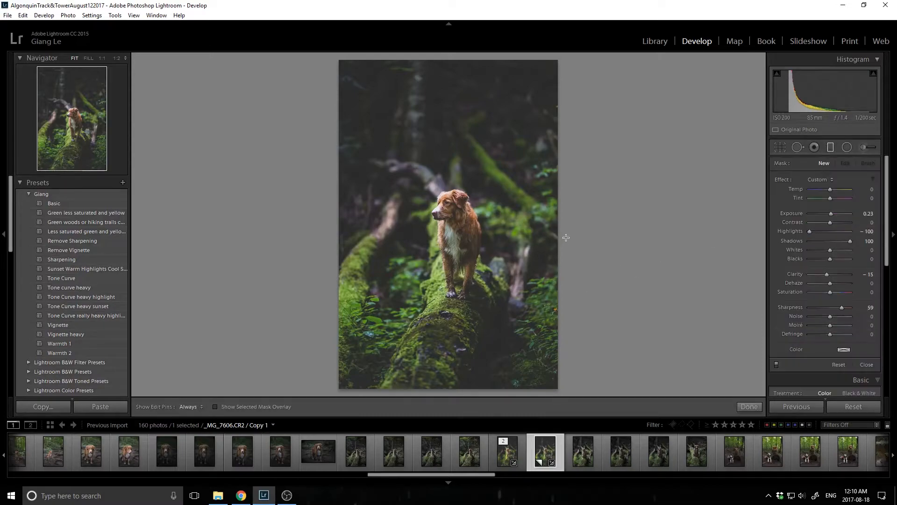
pyautogui.moveTo(523, 222); pyautogui.dragTo(421, 244)
pyautogui.moveTo(479, 229); pyautogui.dragTo(503, 220)
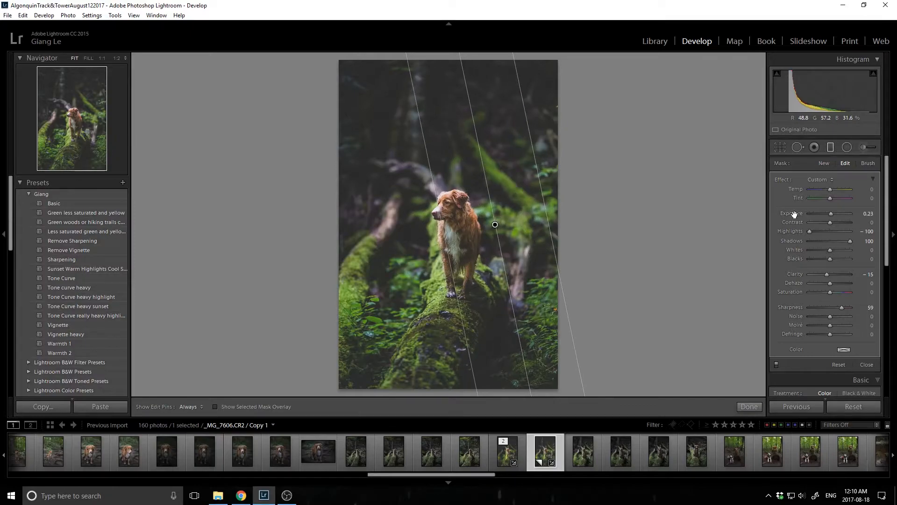
pyautogui.doubleClick(788, 181)
pyautogui.moveTo(830, 214); pyautogui.dragTo(830, 215)
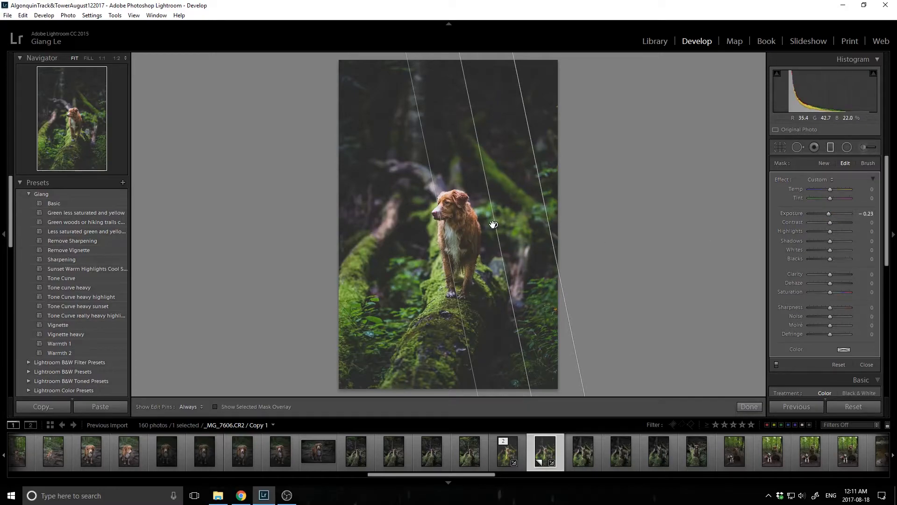
# Add a second graduated filter across the left side of the photo with Exposure set to −0.32
pyautogui.moveTo(496, 225); pyautogui.dragTo(428, 80)
pyautogui.moveTo(414, 229); pyautogui.dragTo(417, 229)
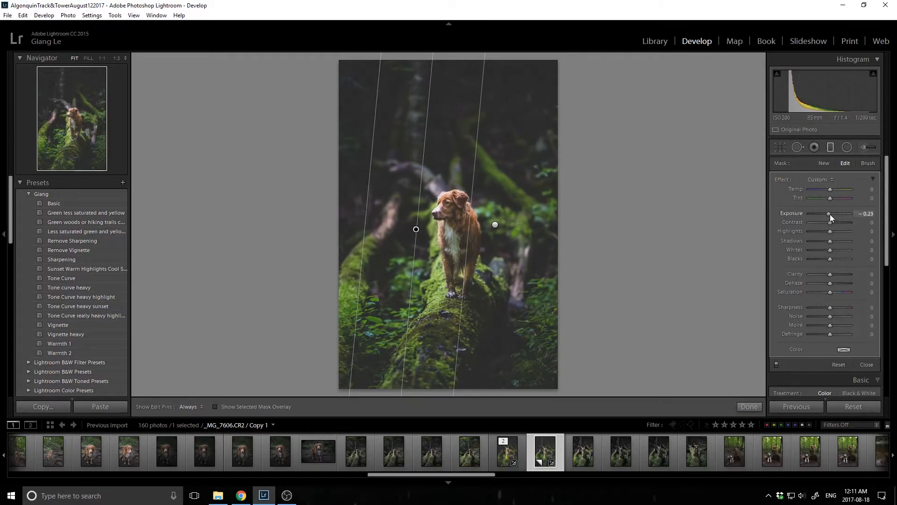
pyautogui.moveTo(830, 214); pyautogui.dragTo(831, 214)
pyautogui.click(751, 406)
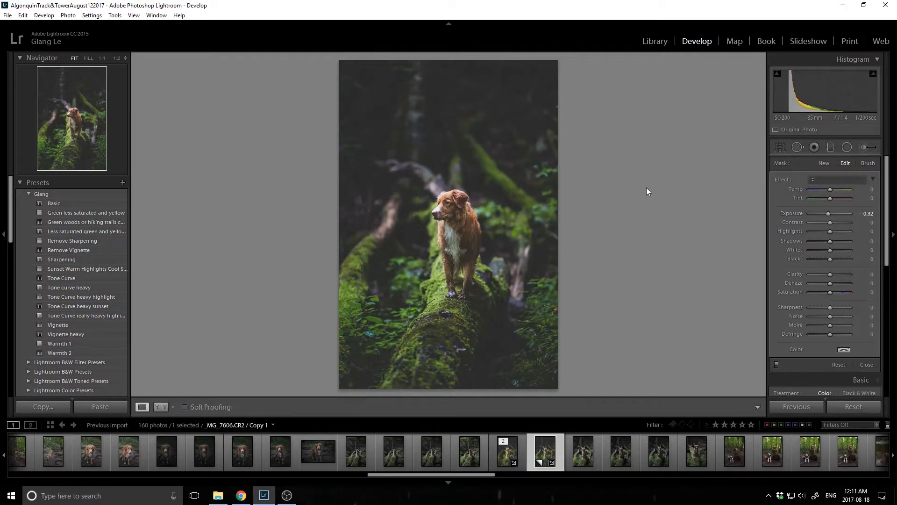
# Darken the ground and foliage on both sides of the log with a new adjustment brush, its effects reset and Exposure set to −0.23
pyautogui.click(867, 147)
pyautogui.scroll(3, 427, 122)
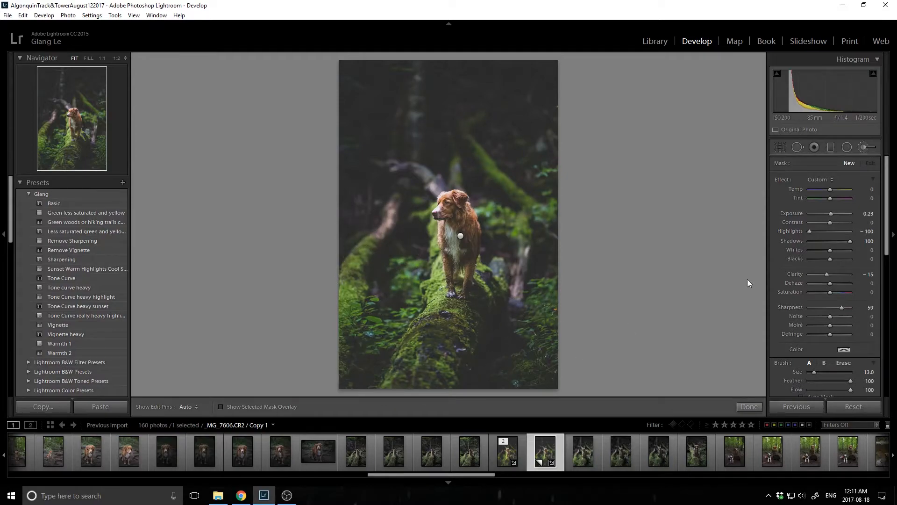
pyautogui.doubleClick(785, 180)
pyautogui.moveTo(828, 215); pyautogui.dragTo(828, 215)
pyautogui.scroll(-1, 498, 333)
pyautogui.press('h')
pyautogui.click(493, 321)
pyautogui.scroll(-1, 490, 314)
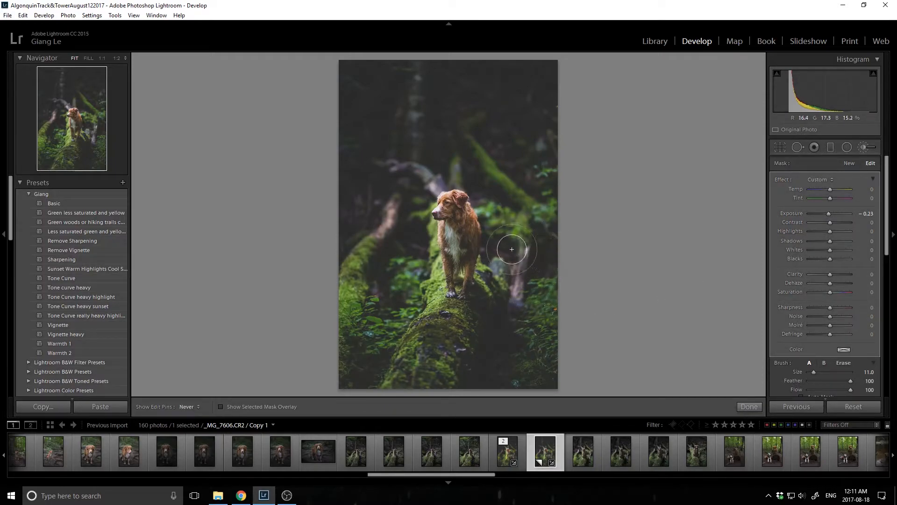
pyautogui.scroll(-1, 478, 321)
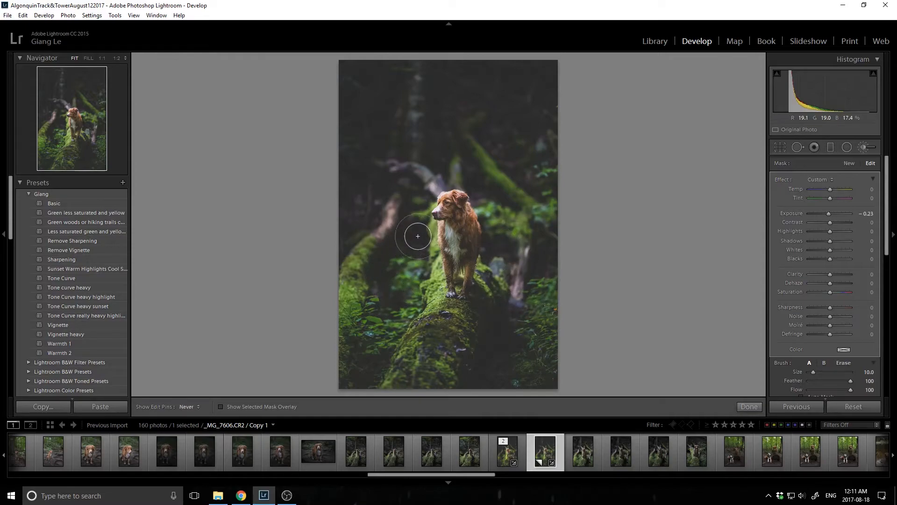
pyautogui.moveTo(381, 368)
pyautogui.mouseDown()
pyautogui.moveTo(380, 344)
pyautogui.moveTo(364, 370)
pyautogui.mouseUp()
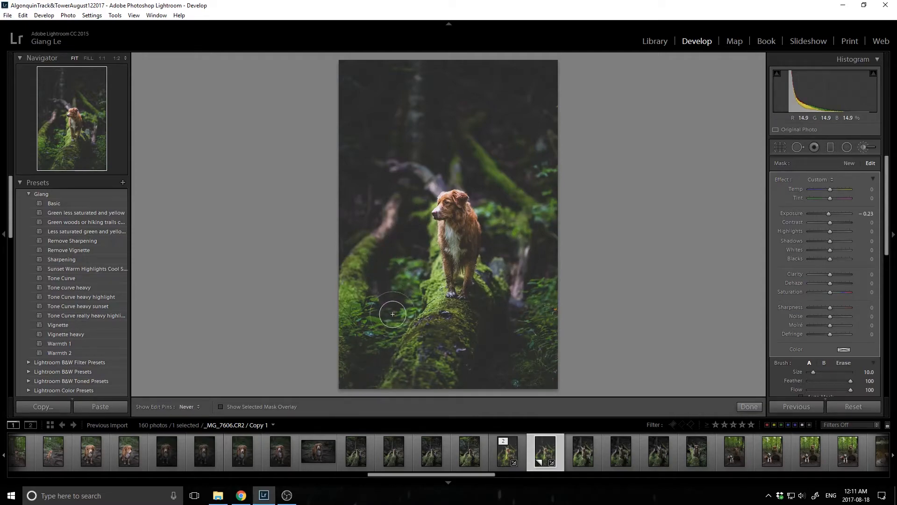
pyautogui.scroll(-2, 483, 348)
pyautogui.press('h')
pyautogui.press('h')
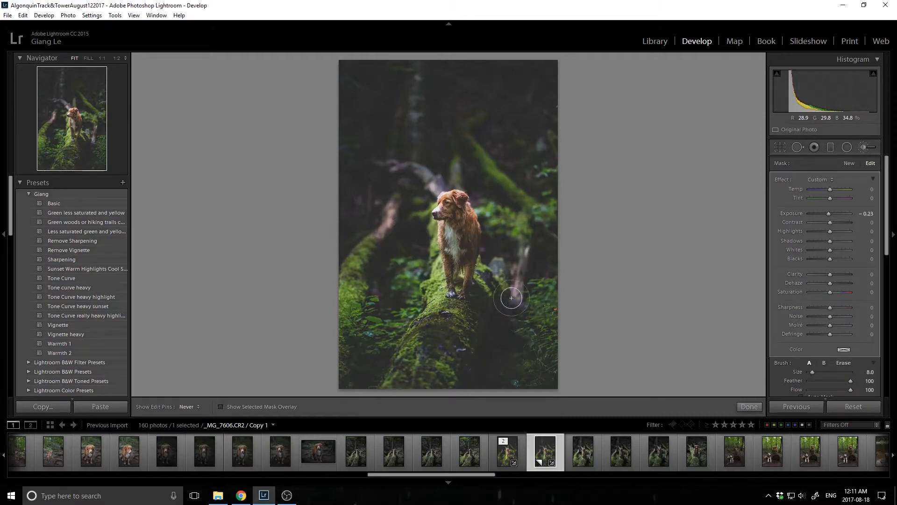
pyautogui.press('h')
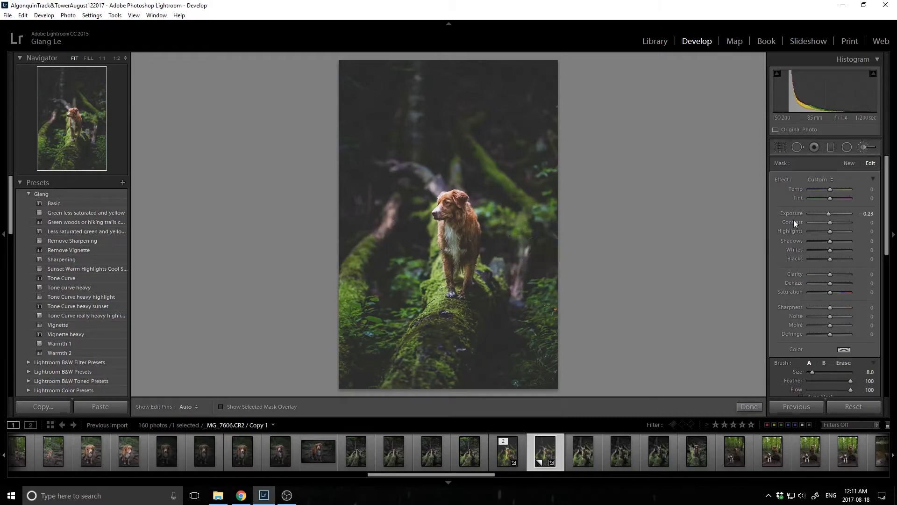
# Paint another adjustment brush mask with Exposure −0.32 over the background trees above and beside the dog
pyautogui.click(849, 165)
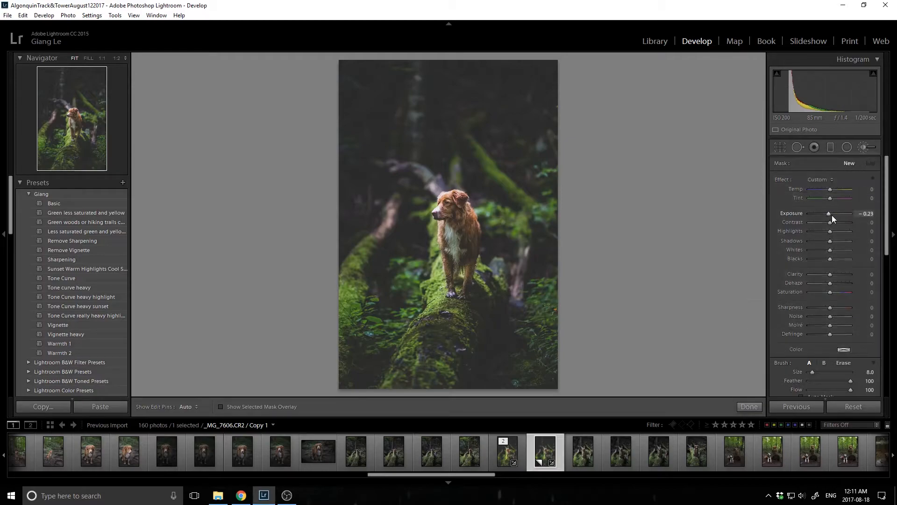
pyautogui.moveTo(828, 214); pyautogui.dragTo(829, 214)
pyautogui.scroll(10, 470, 129)
pyautogui.press('h')
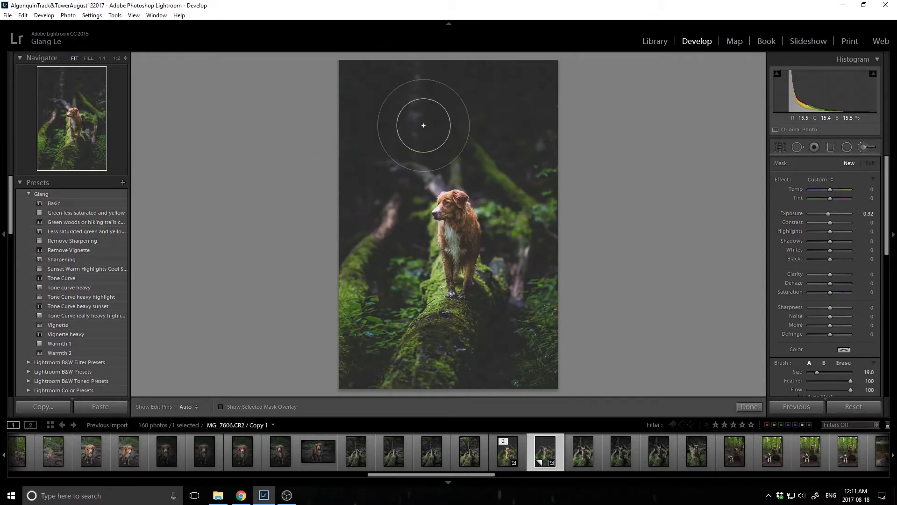
pyautogui.scroll(-1, 424, 124)
pyautogui.click(472, 98)
pyautogui.scroll(-6, 427, 131)
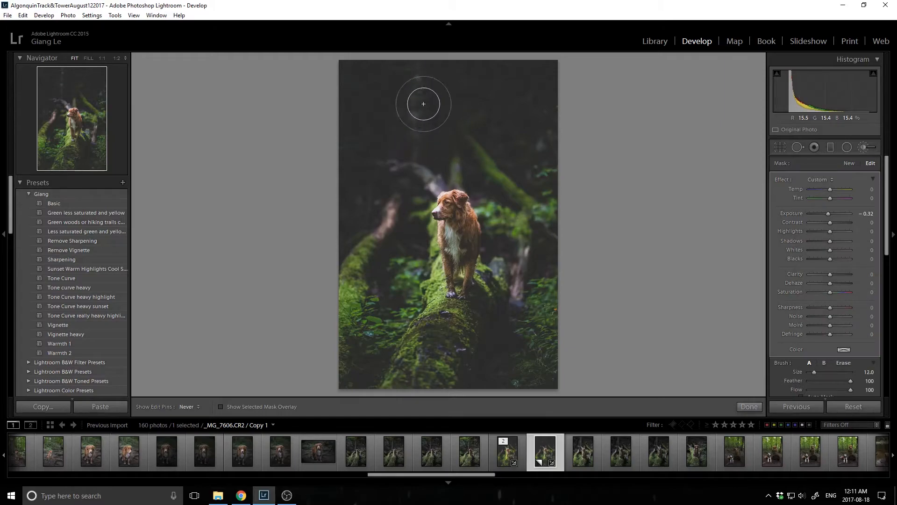
pyautogui.scroll(-3, 441, 137)
pyautogui.press('h')
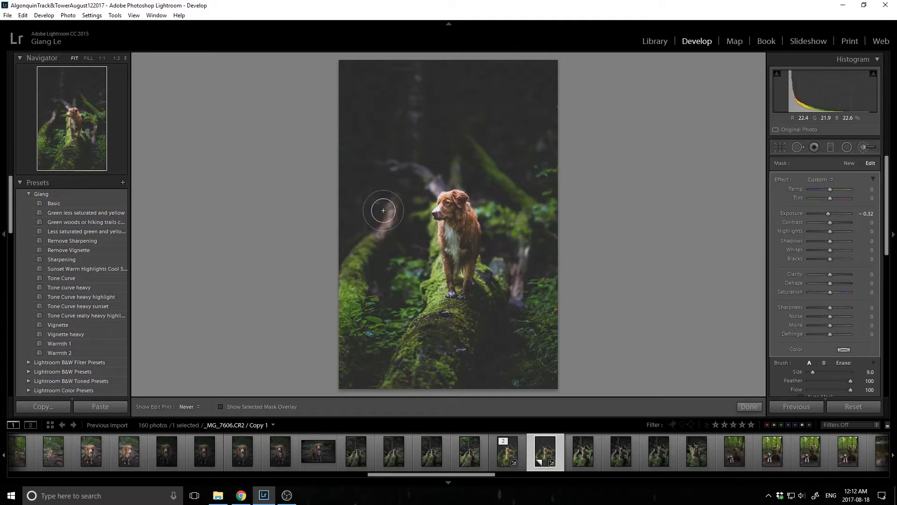
pyautogui.press('h')
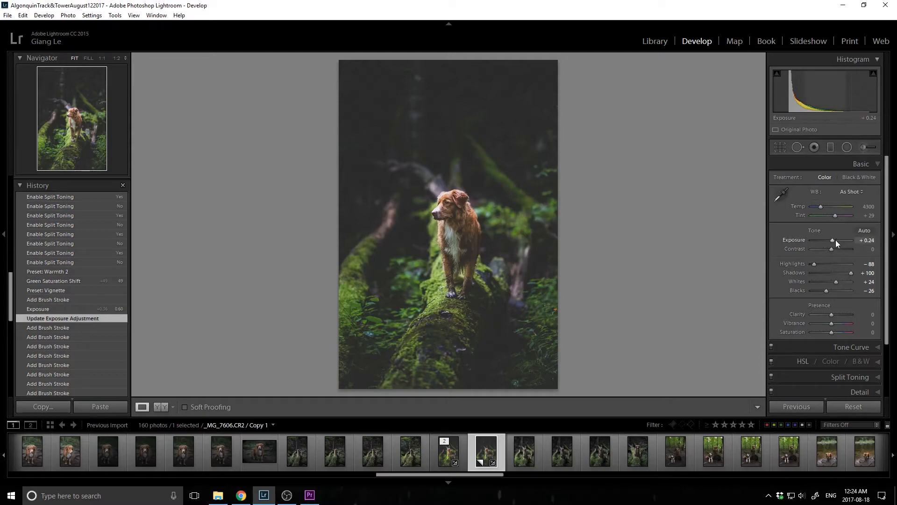
# Set the photo's overall Exposure to +0.60 and apply the Vignette preset
pyautogui.moveTo(831, 241); pyautogui.dragTo(834, 240)
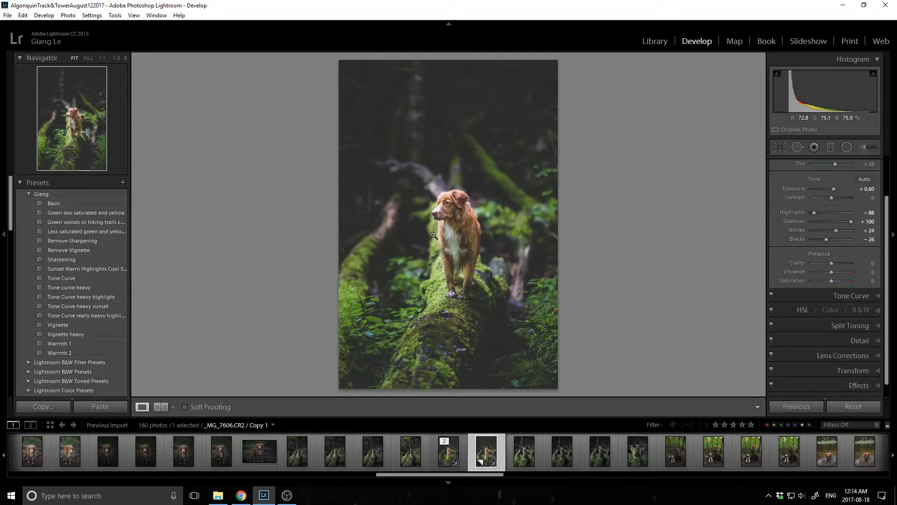
pyautogui.click(87, 326)
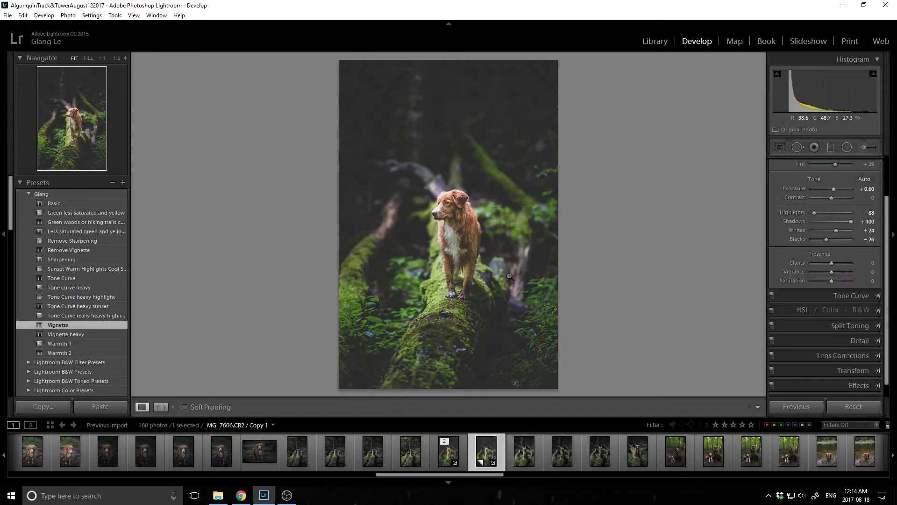
# Set the Green saturation in HSL to +49 and apply the Warmth 2 preset
pyautogui.click(817, 314)
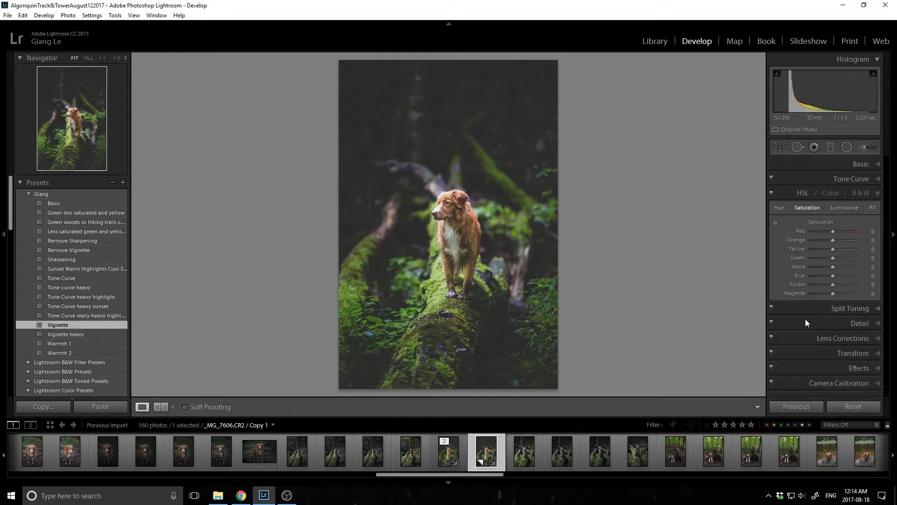
pyautogui.moveTo(832, 259); pyautogui.dragTo(839, 259)
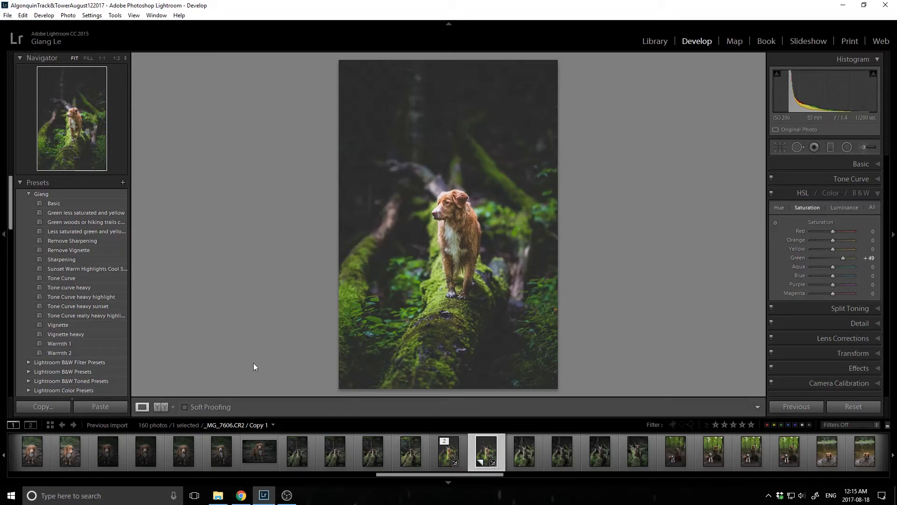
pyautogui.click(114, 354)
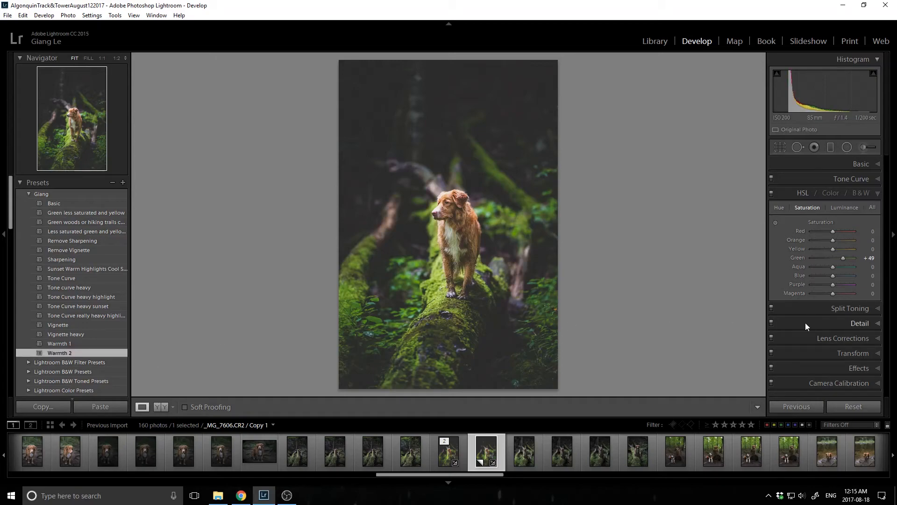
# Inspect the Split Toning colours used for the shadows and the highlights, leaving both colour pickers closed
pyautogui.click(823, 307)
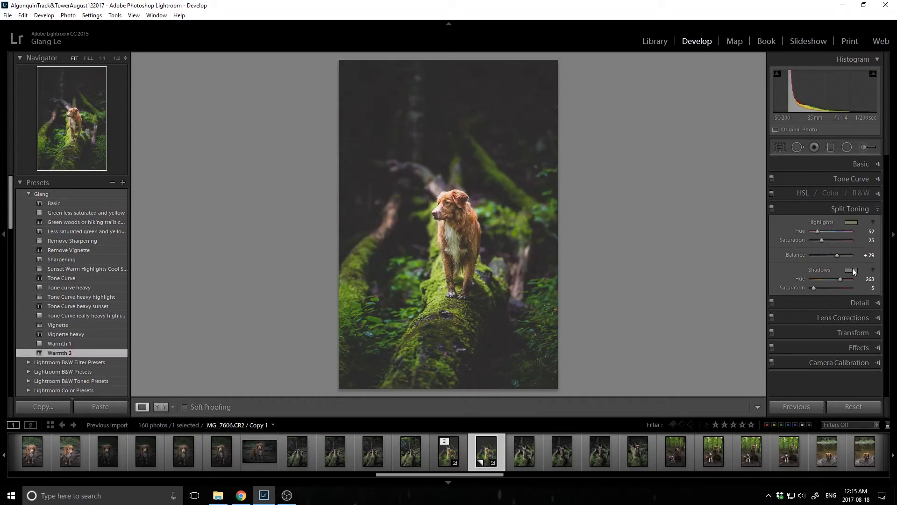
pyautogui.click(851, 270)
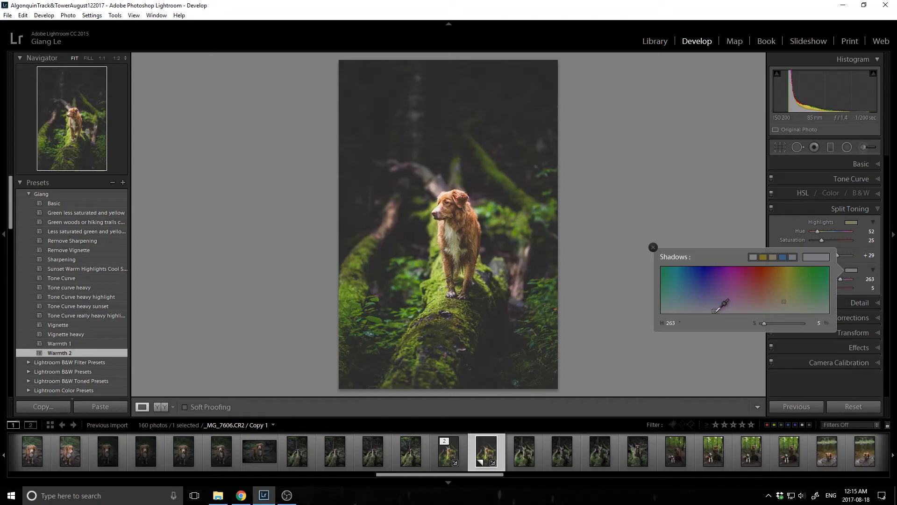
pyautogui.click(851, 222)
pyautogui.click(852, 223)
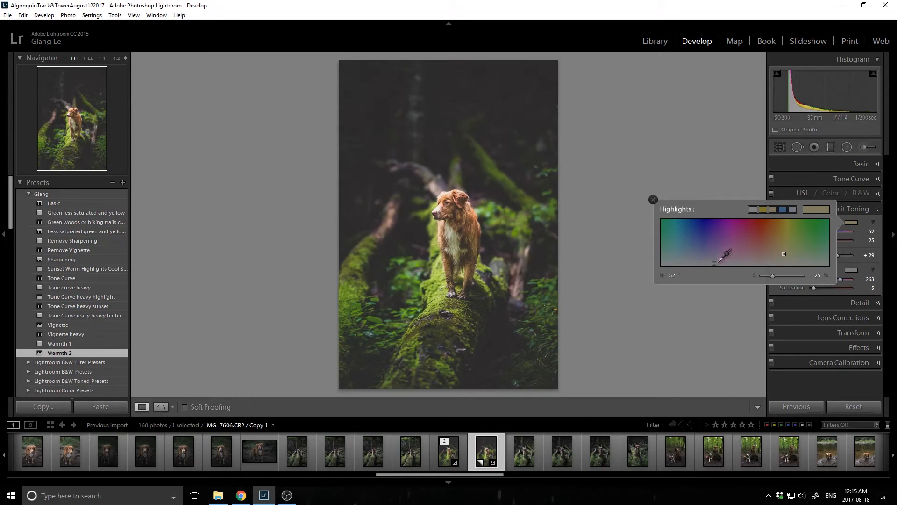
pyautogui.click(850, 222)
pyautogui.click(851, 222)
pyautogui.click(653, 200)
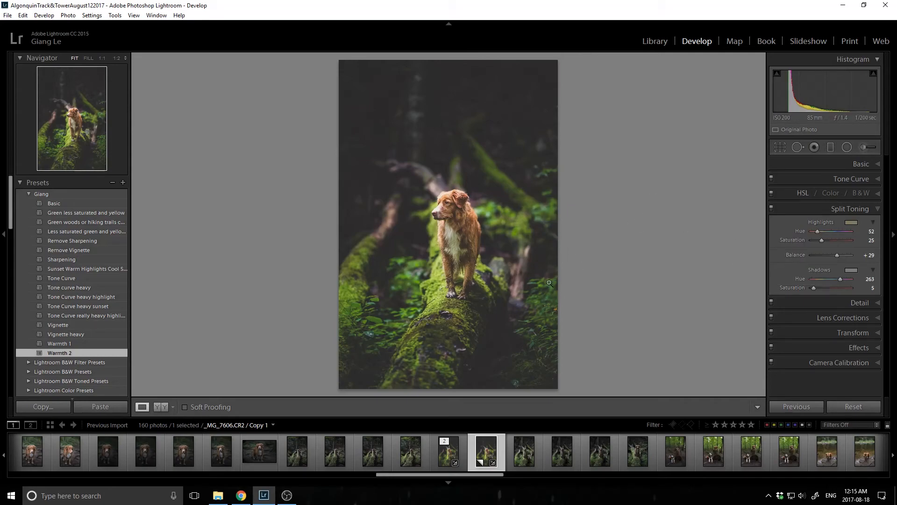
# Compare the photo with and without Split Toning several times, leaving the effect enabled
pyautogui.click(771, 209)
pyautogui.click(771, 208)
pyautogui.click(770, 208)
pyautogui.click(771, 208)
pyautogui.click(771, 209)
pyautogui.click(770, 208)
pyautogui.click(771, 208)
pyautogui.click(771, 209)
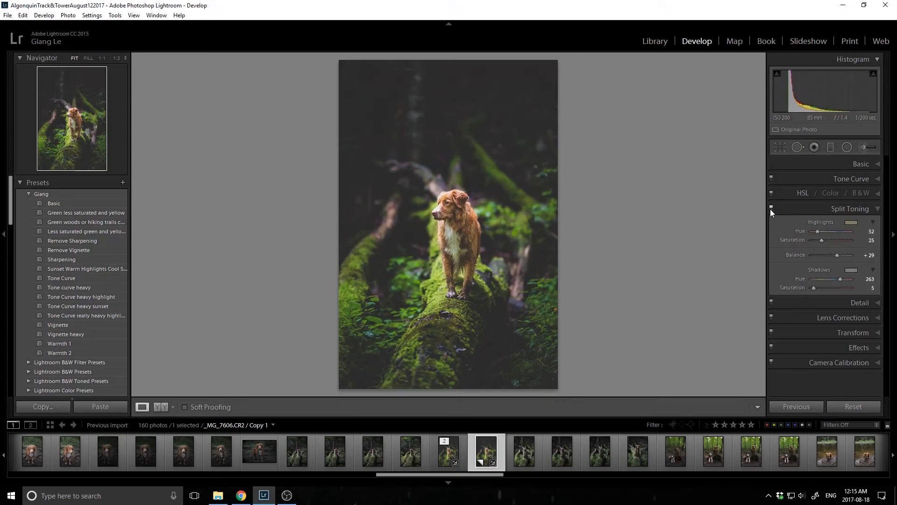
# Select the other version of the dog photo, _MG_7606.CR2, compare it with its unedited state and view it full screen
pyautogui.click(452, 453)
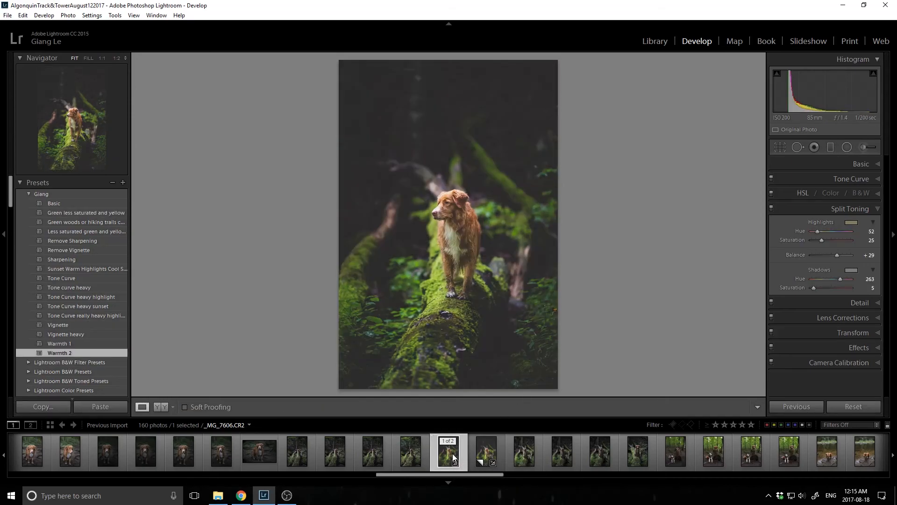
pyautogui.press('\\')
pyautogui.press('\\')
pyautogui.press('f')
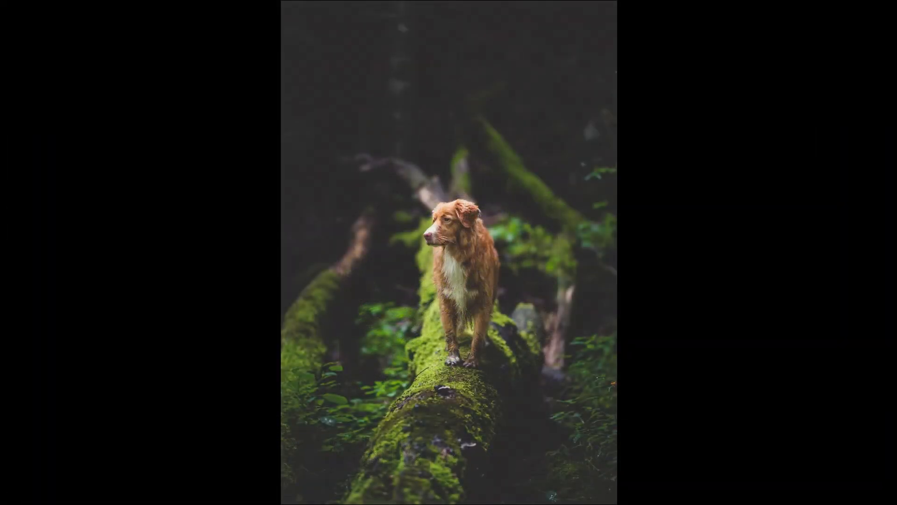